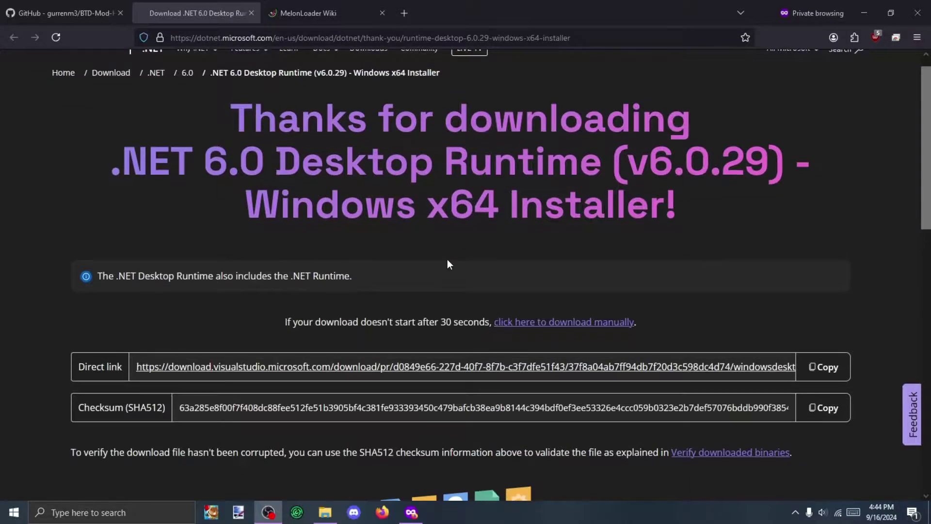
scroll(394, 219, "up", 1)
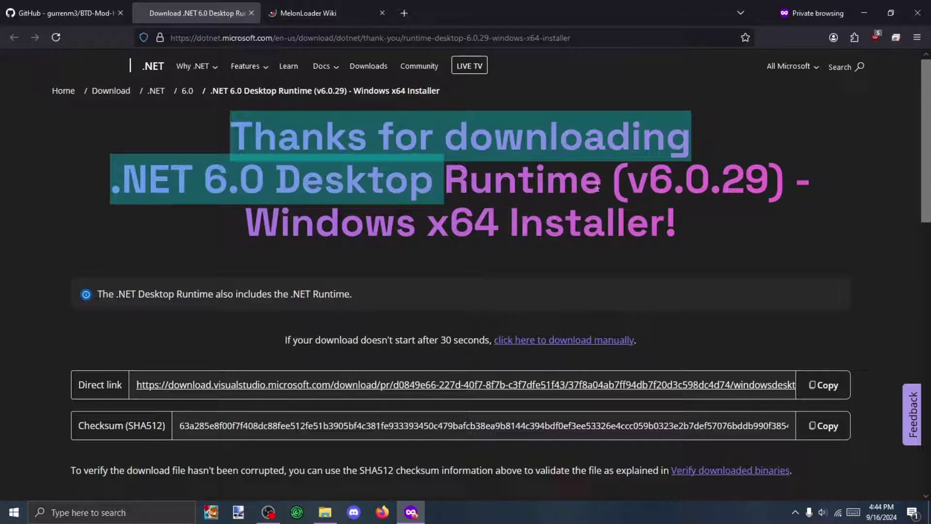
Highlight the runtime name on the wiki heading, then switch to File Explorer
left_click_drag(194, 111, 785, 215)
left_click(445, 215)
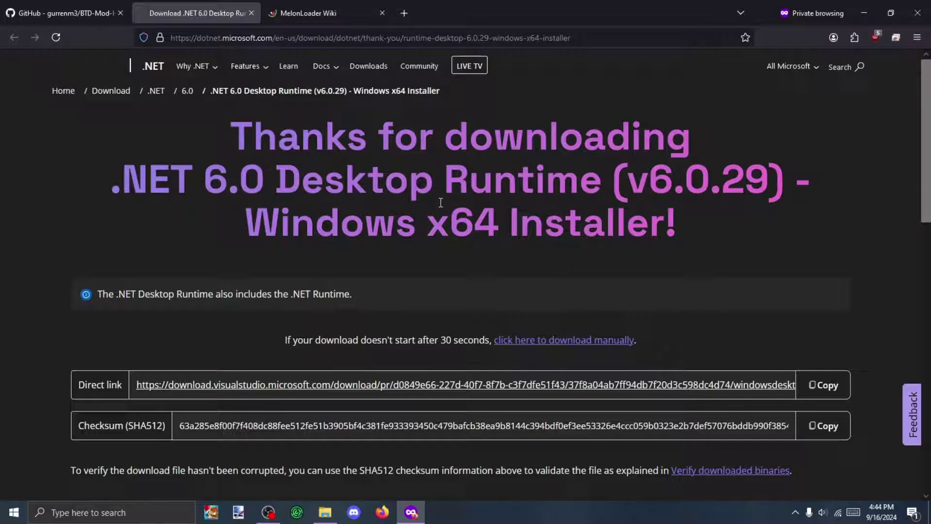
scroll(452, 207, "down", 2)
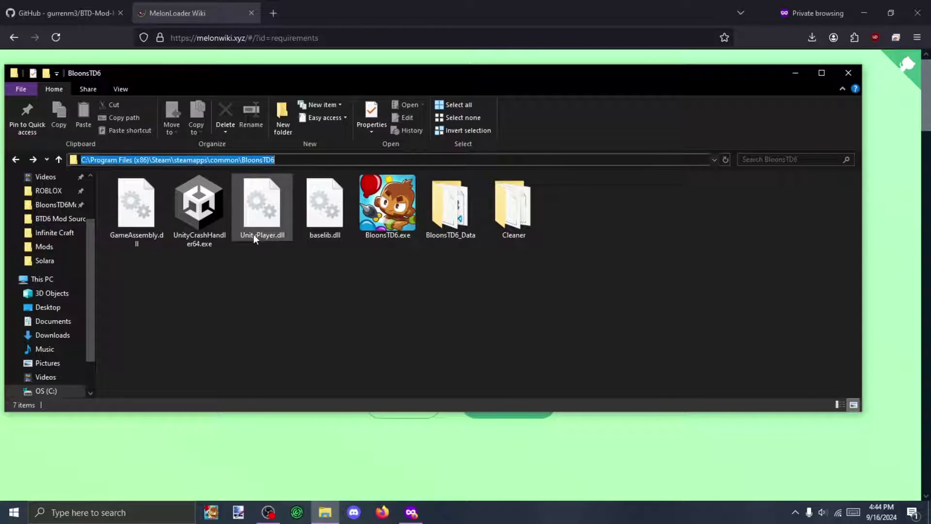
left_click_drag(294, 319, 460, 329)
right_click(326, 510)
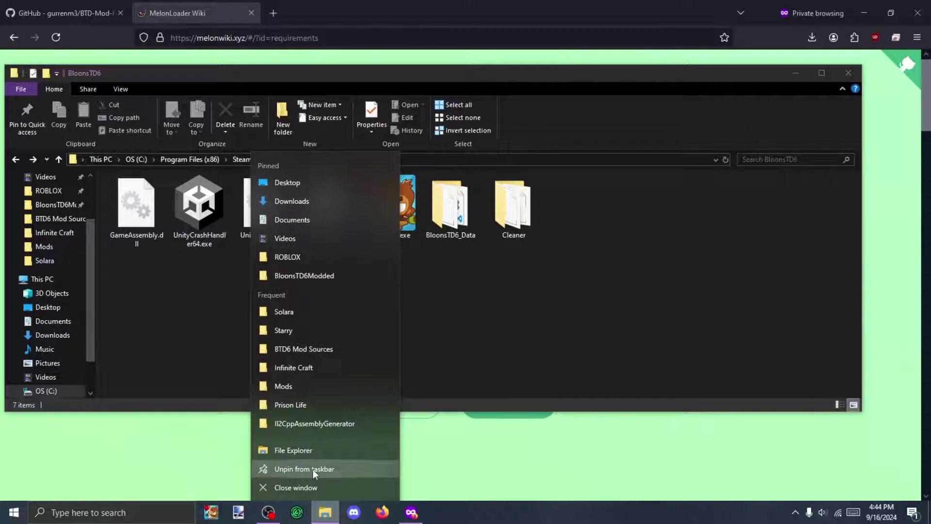
left_click(52, 352)
scroll(53, 351, "down", 1)
Browse C: > Program Files (x86) > Steam > steamapps > common and open BloonsTD6Modded
left_click(46, 349)
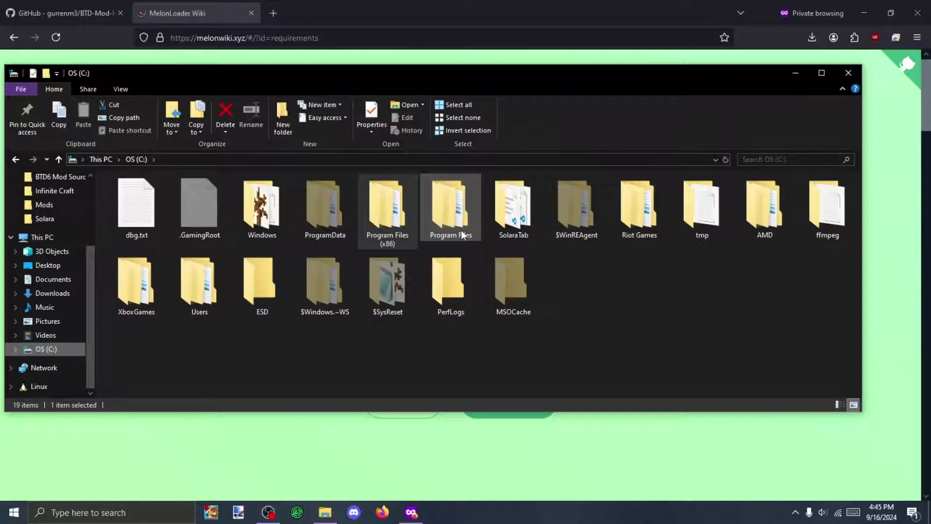
double_click(389, 218)
double_click(134, 208)
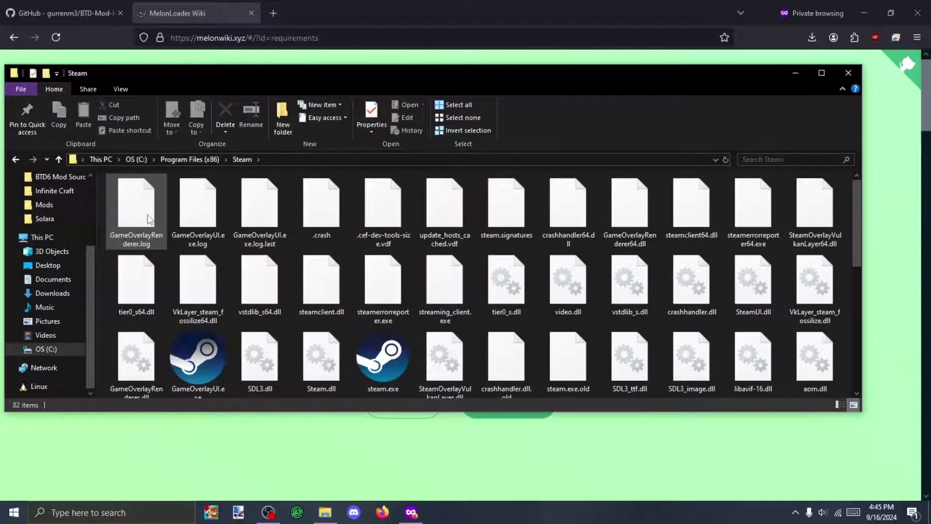
scroll(443, 292, "down", 5)
double_click(442, 287)
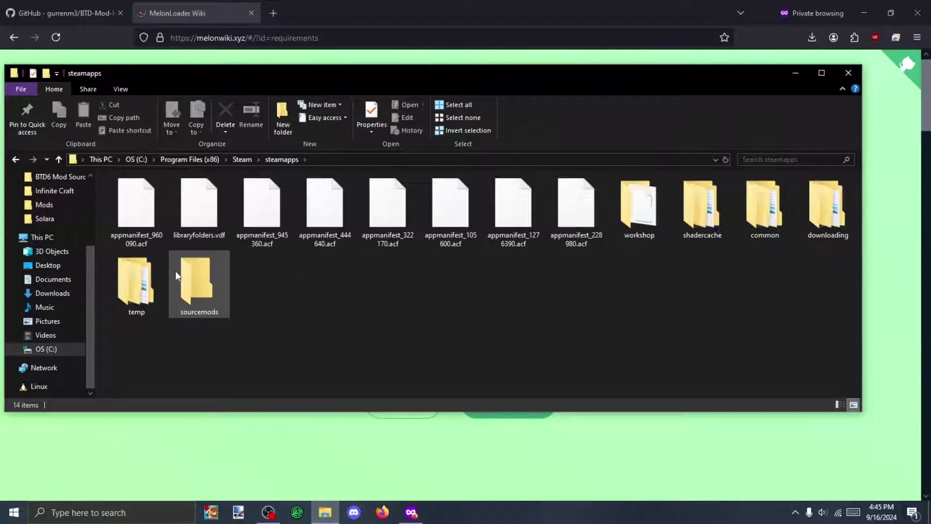
double_click(764, 208)
left_click(137, 208)
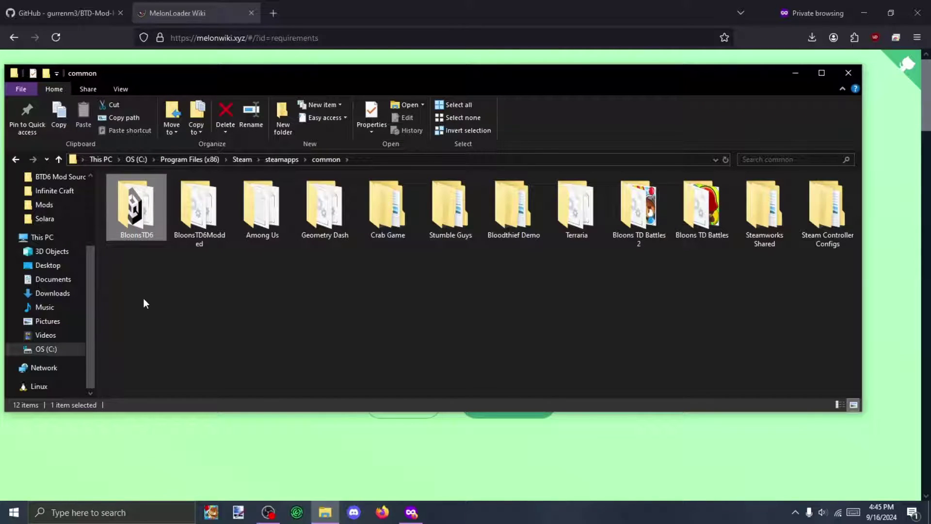
double_click(198, 207)
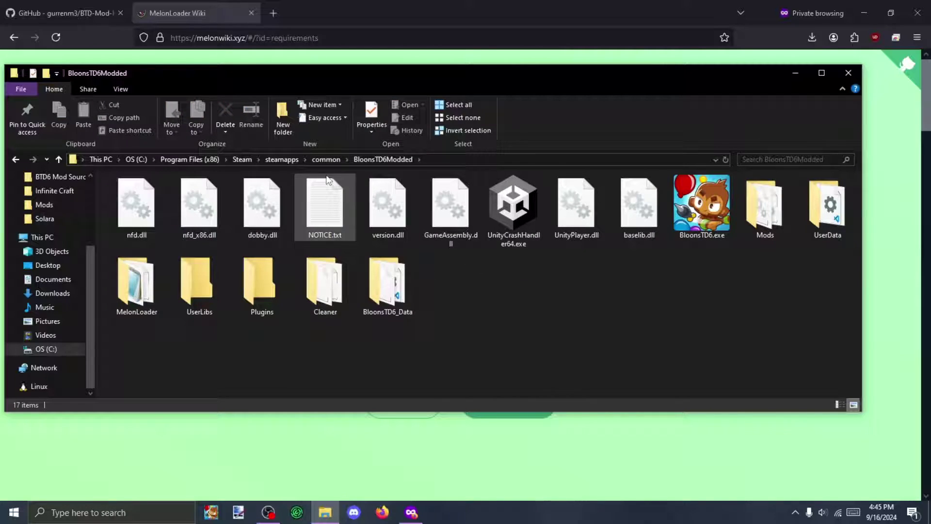
Paste a 'BloonsTD6 - Copy' duplicate in common, open it, and return to the MelonLoader wiki
left_click(325, 159)
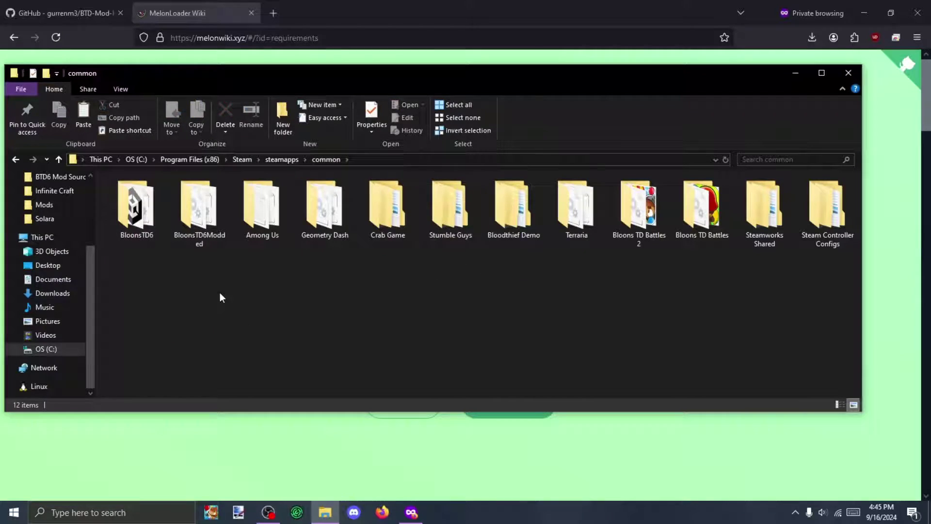
key("ctrl+v")
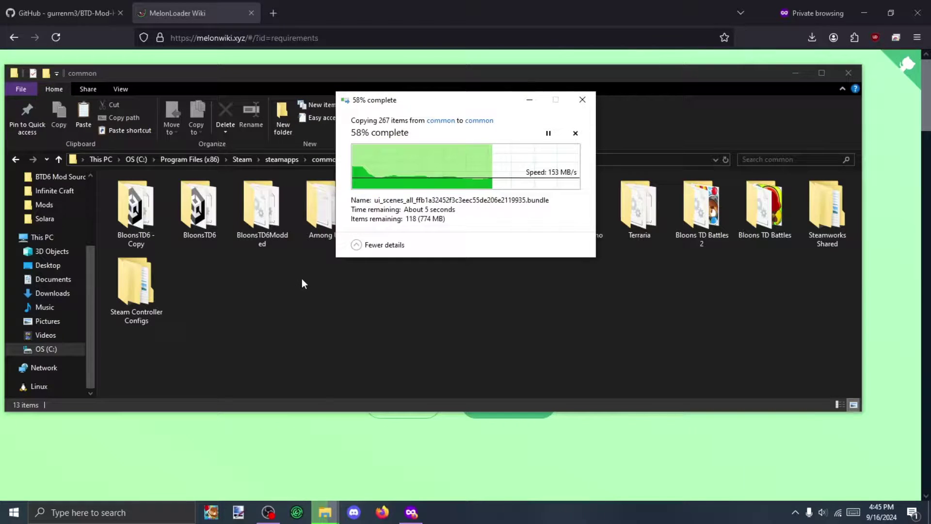
double_click(135, 210)
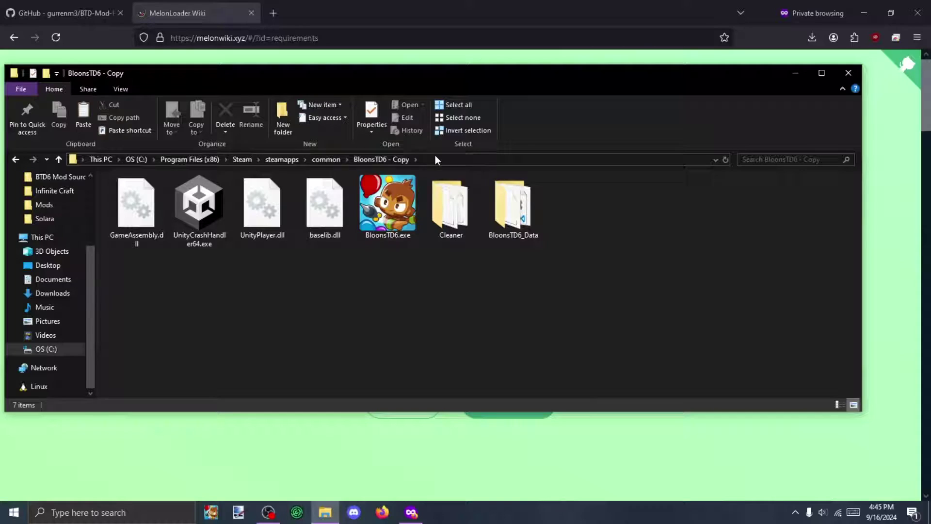
left_click(434, 159)
left_click(366, 420)
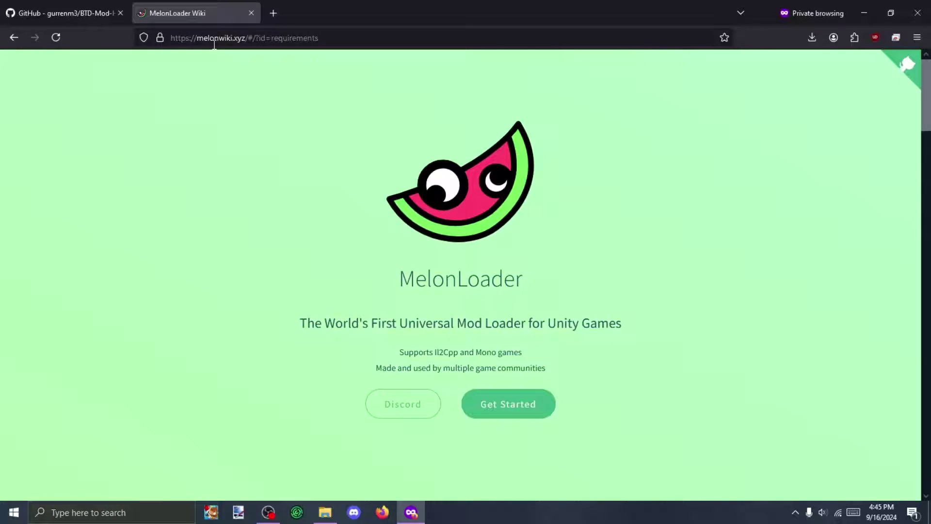
Open the Get Started guide and download MelonLoader.Installer.exe in a background tab
left_click(540, 402)
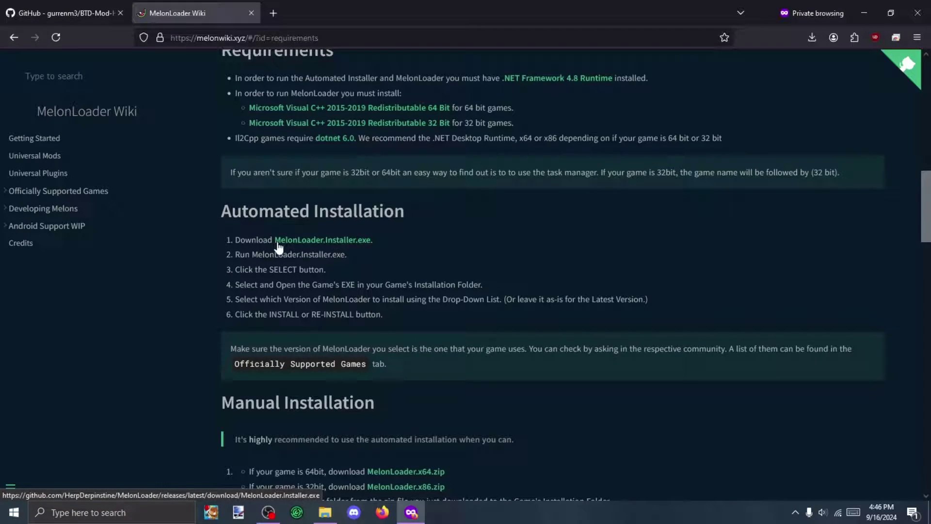
middle_click(313, 242)
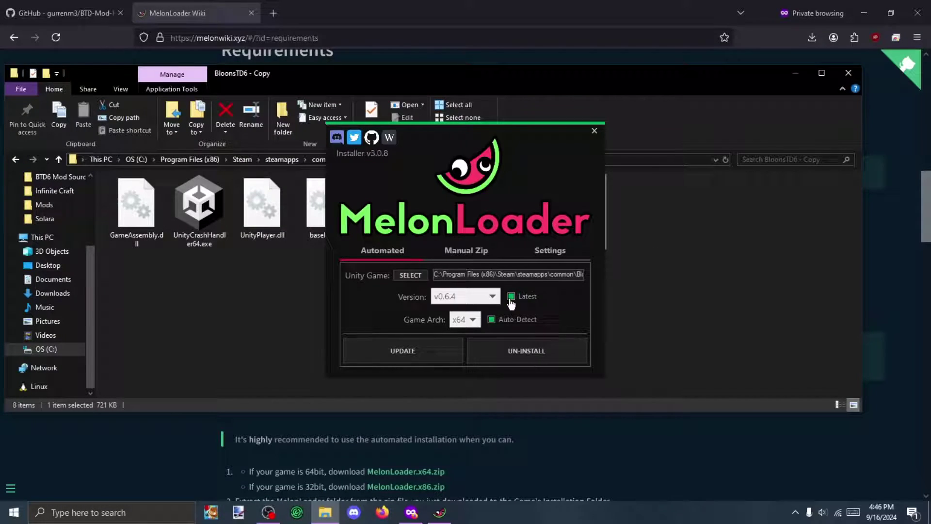
Set the installer to MelonLoader v0.6.1, targeting BloonsTD6.exe in BloonsTD6 - Copy
left_click(511, 296)
left_click(473, 300)
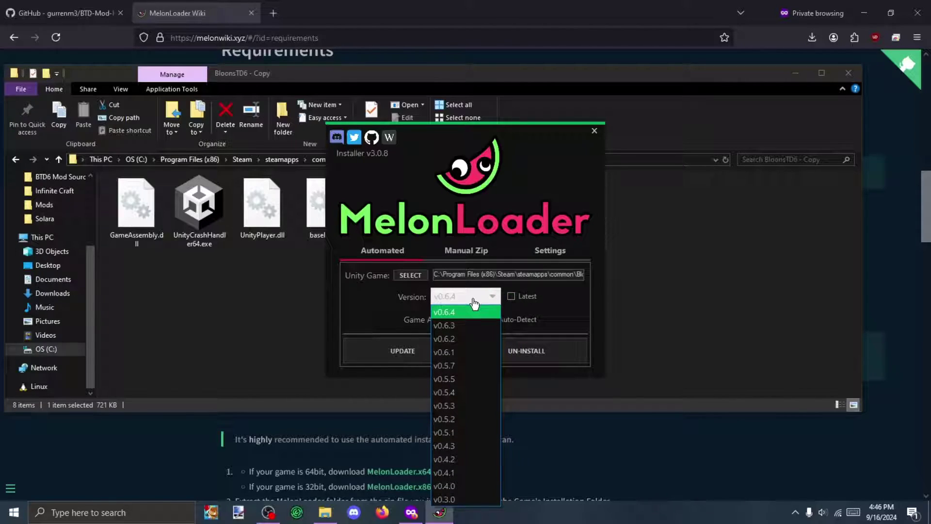
left_click(463, 352)
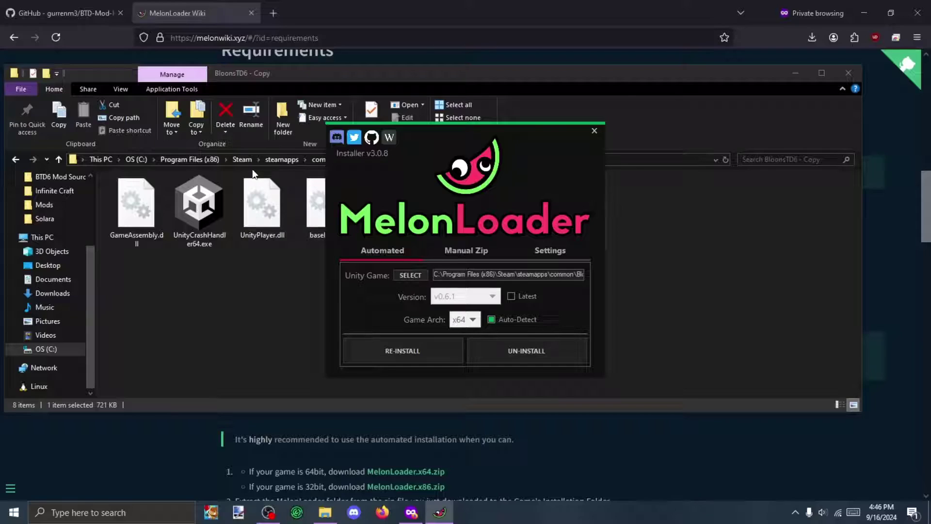
left_click(625, 162)
key("alt+Tab")
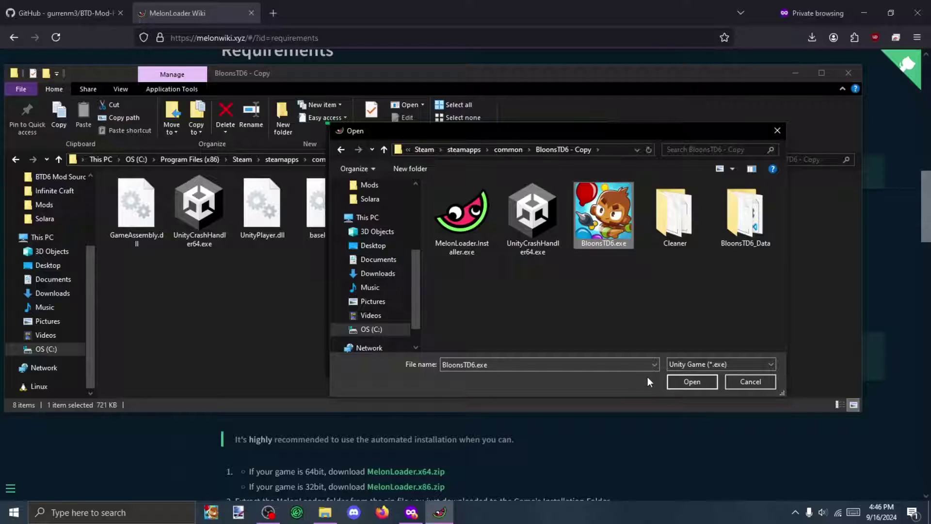
left_click(692, 382)
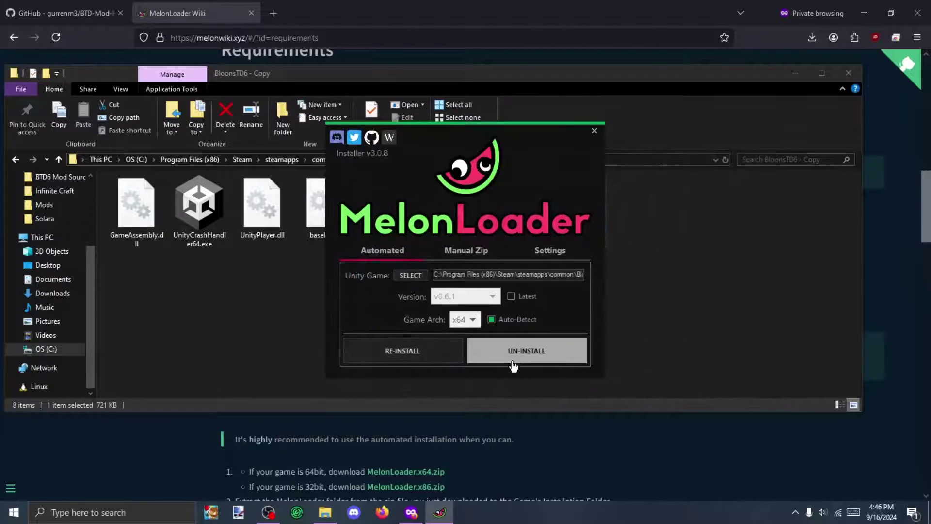
Start the v0.6.1 install and move the installer window aside while it completes
left_click(419, 356)
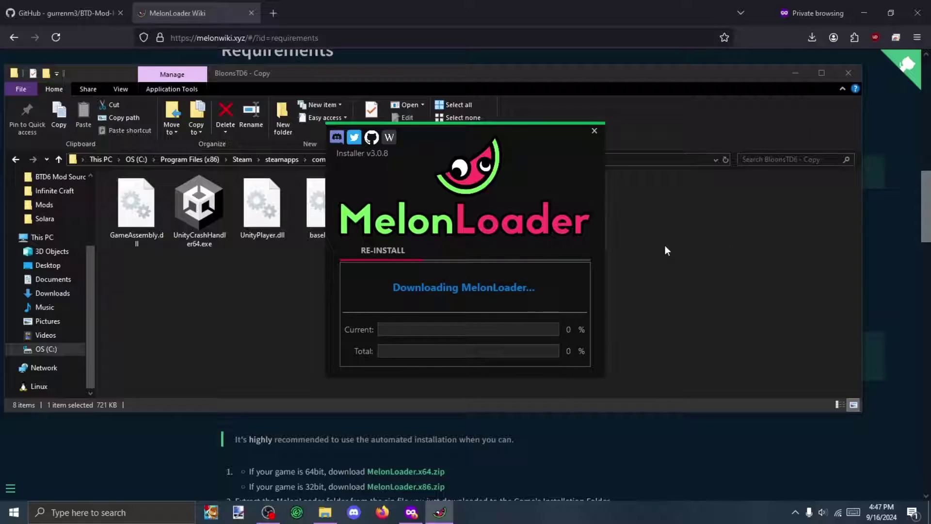
left_click_drag(447, 138, 757, 174)
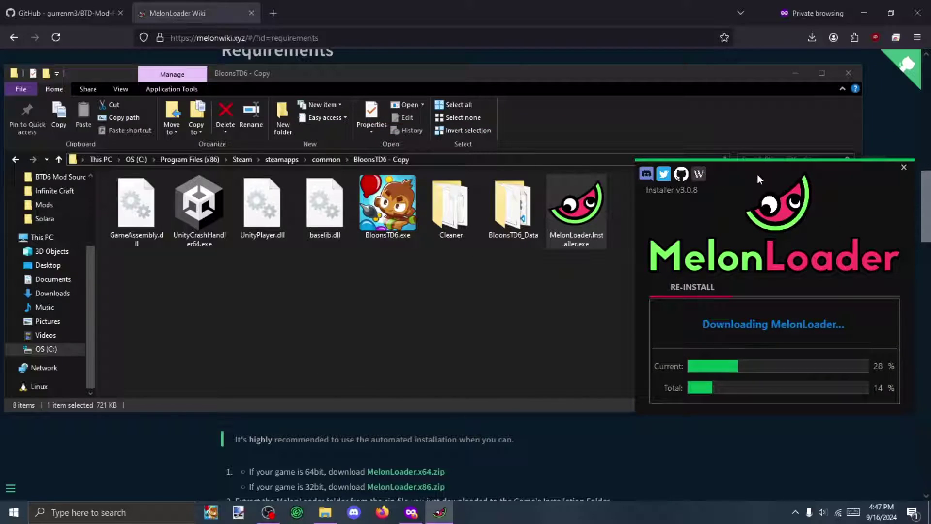
left_click_drag(730, 171, 748, 173)
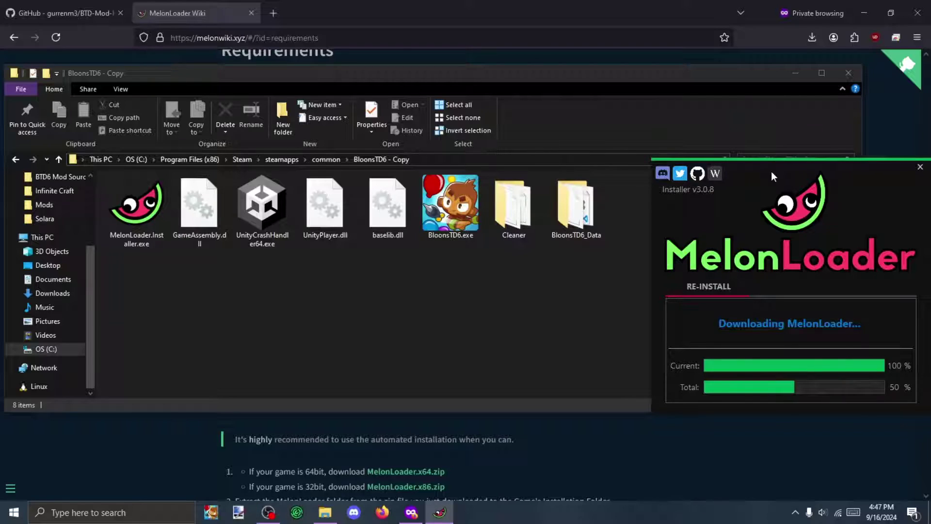
mouse_move(513, 377)
left_mouse_down()
mouse_move(440, 367)
mouse_move(485, 355)
left_mouse_up()
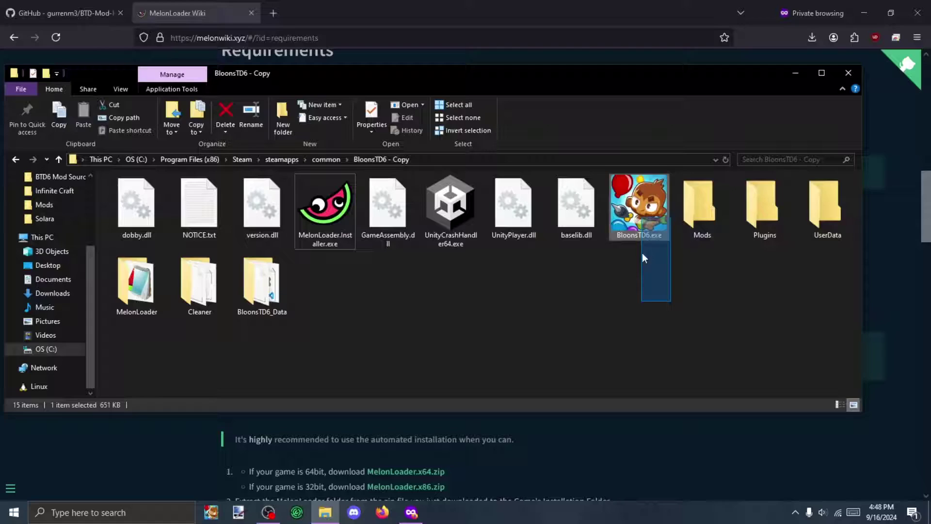
Browse back through common into the BloonsTD6 - Copy folder
left_click_drag(623, 237, 651, 322)
left_click(320, 159)
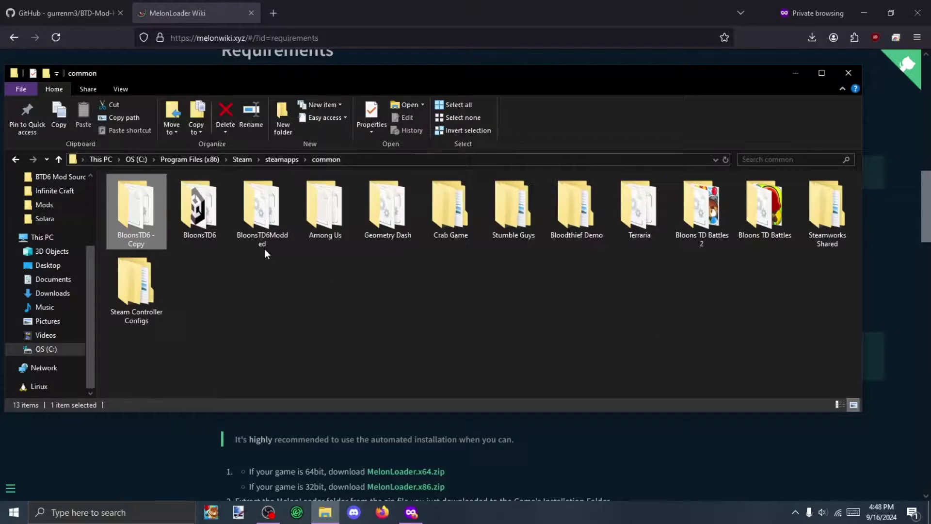
double_click(200, 211)
left_click(325, 158)
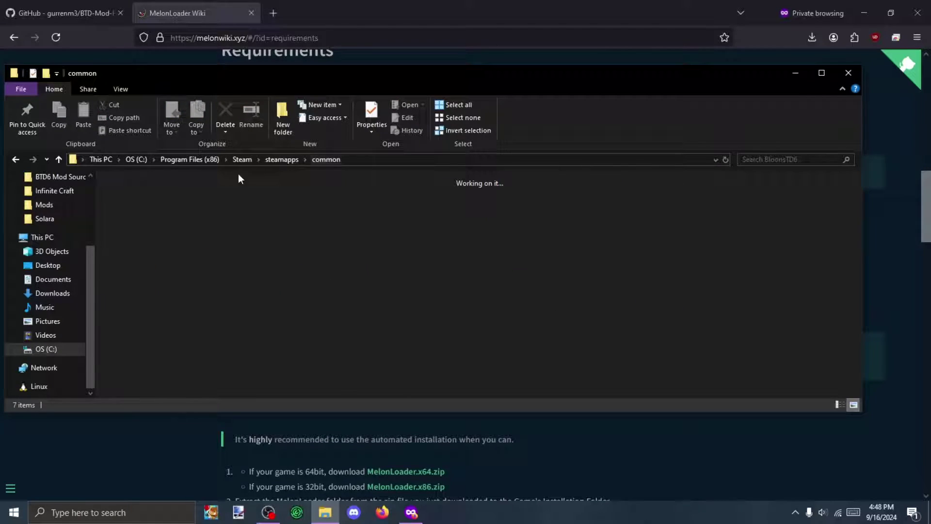
double_click(137, 208)
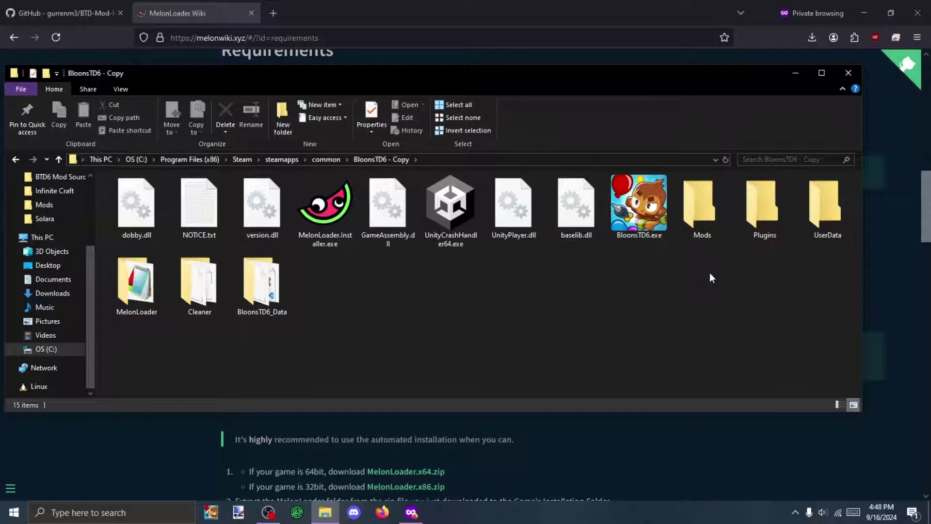
Open the empty Mods folder in BloonsTD6 - Copy and select its address path
left_click_drag(704, 308, 688, 178)
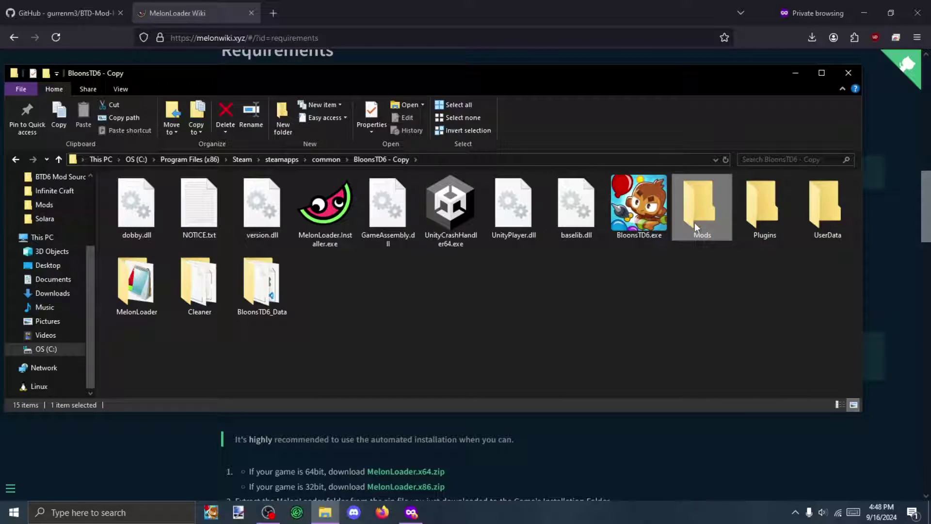
left_click_drag(696, 229, 701, 220)
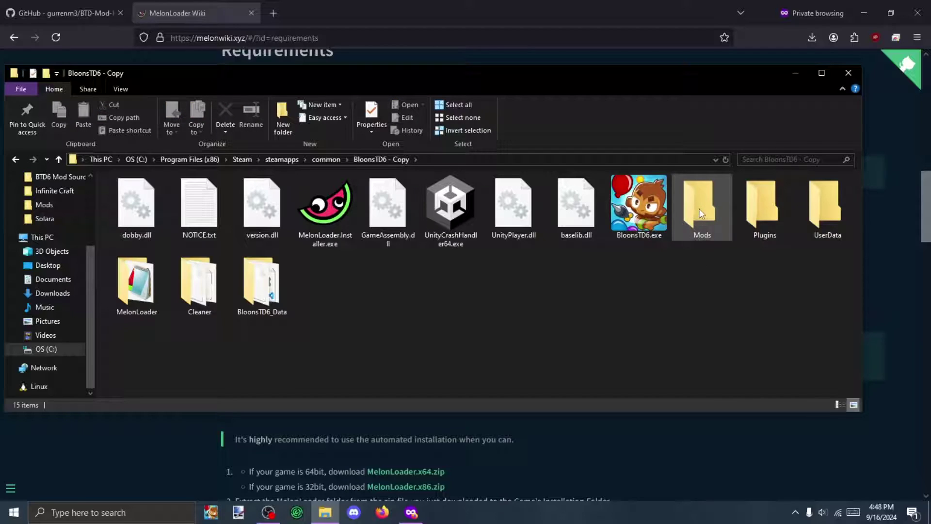
double_click(696, 212)
left_click(476, 162)
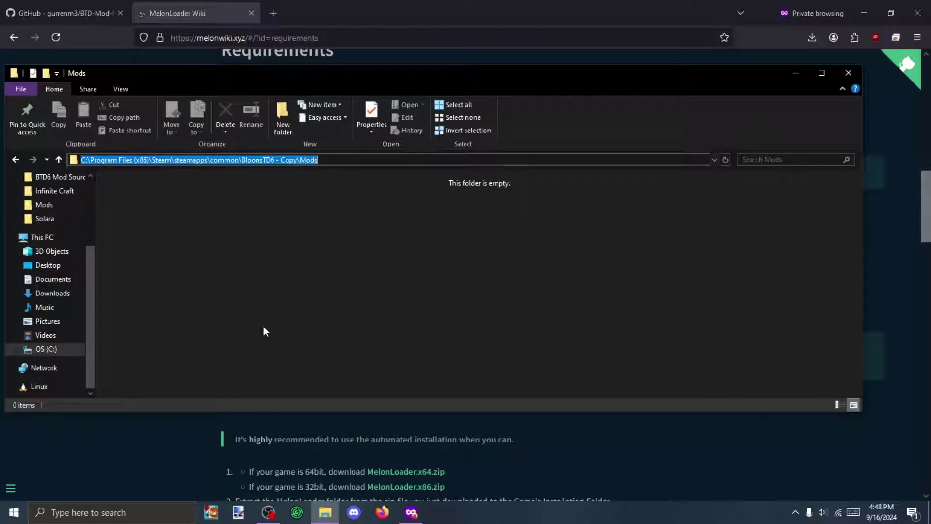
Open the BTD Mod Helper 3.2.1 release page in a new tab
left_click(66, 13)
scroll(602, 277, "up", 5)
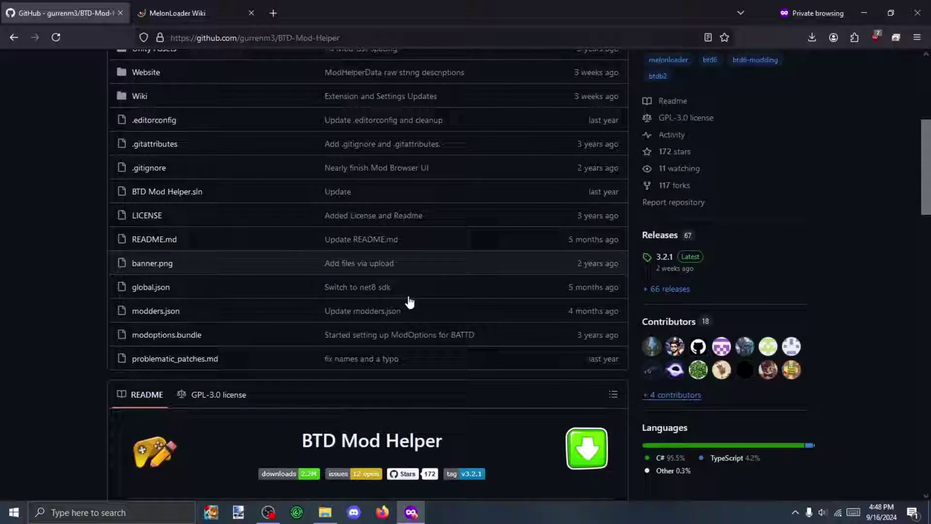
scroll(409, 301, "up", 3)
scroll(451, 312, "up", 4)
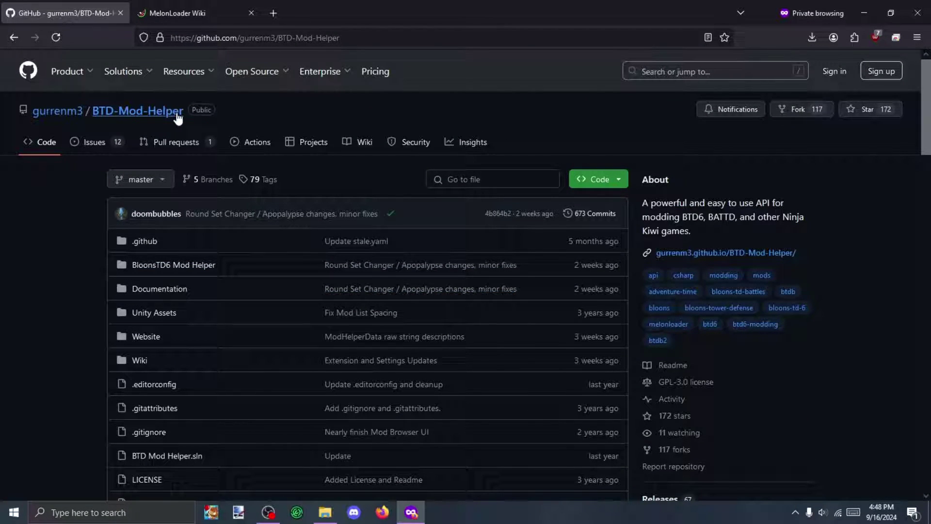
scroll(553, 234, "down", 5)
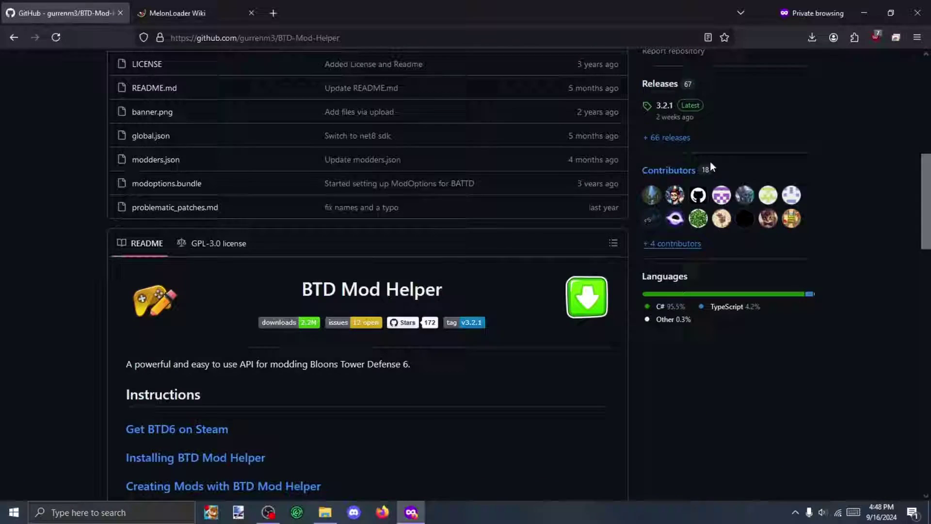
middle_click(665, 169)
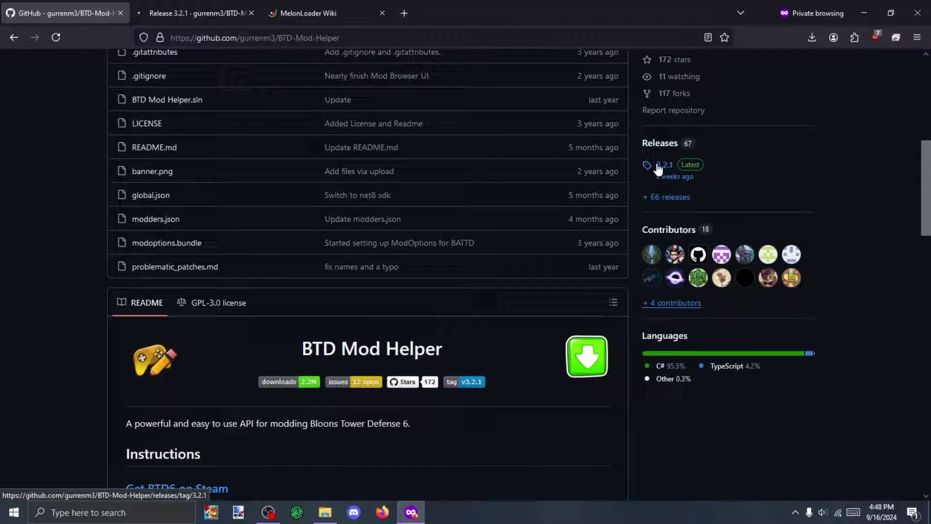
scroll(654, 168, "down", 1)
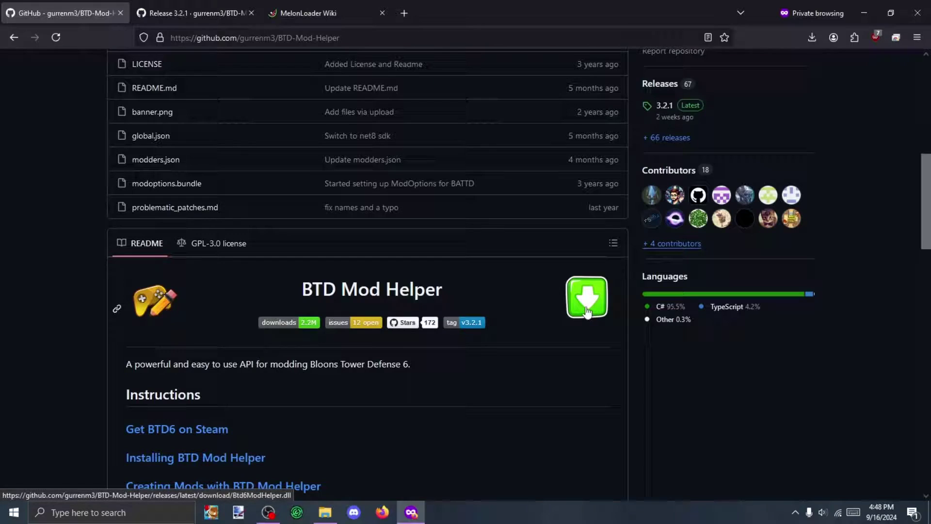
key("ctrl+Tab")
scroll(335, 308, "down", 2)
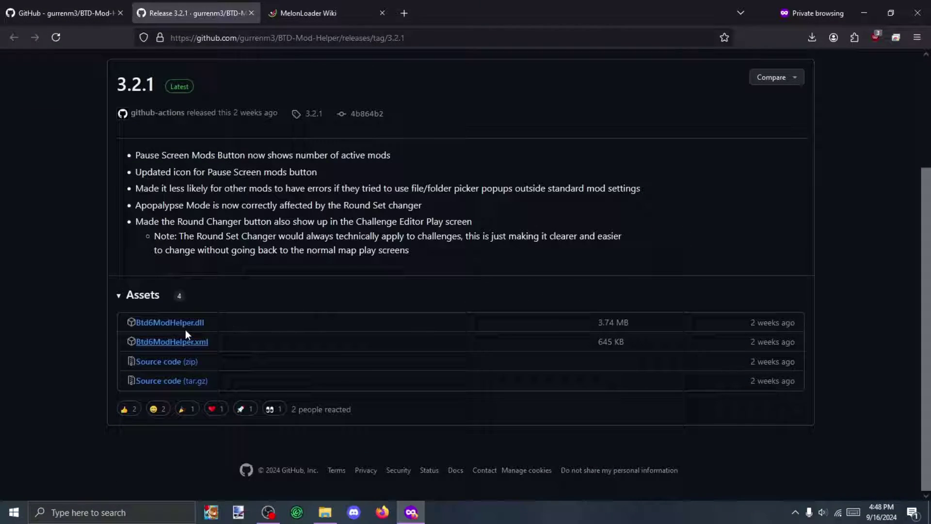
Save Btd6ModHelper.dll into the BloonsTD6 - Copy Mods folder and check the download
left_click(157, 327)
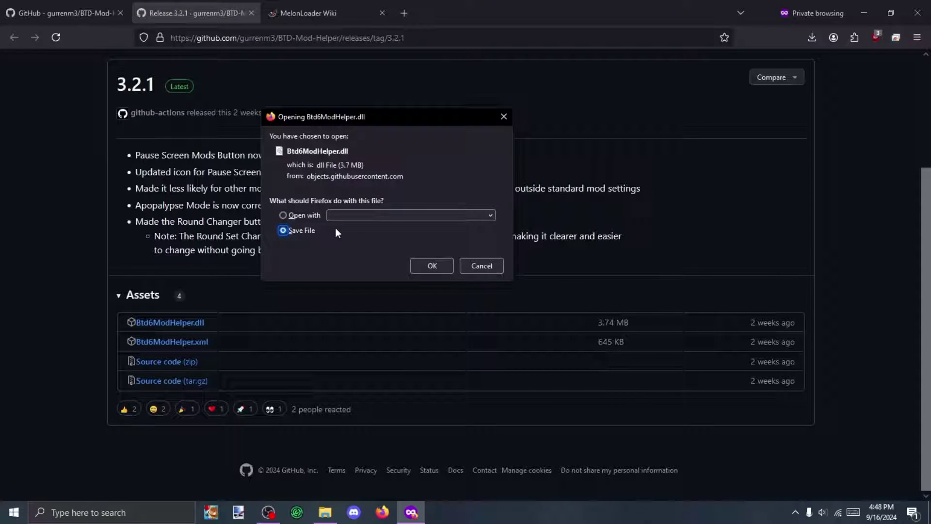
left_click(430, 263)
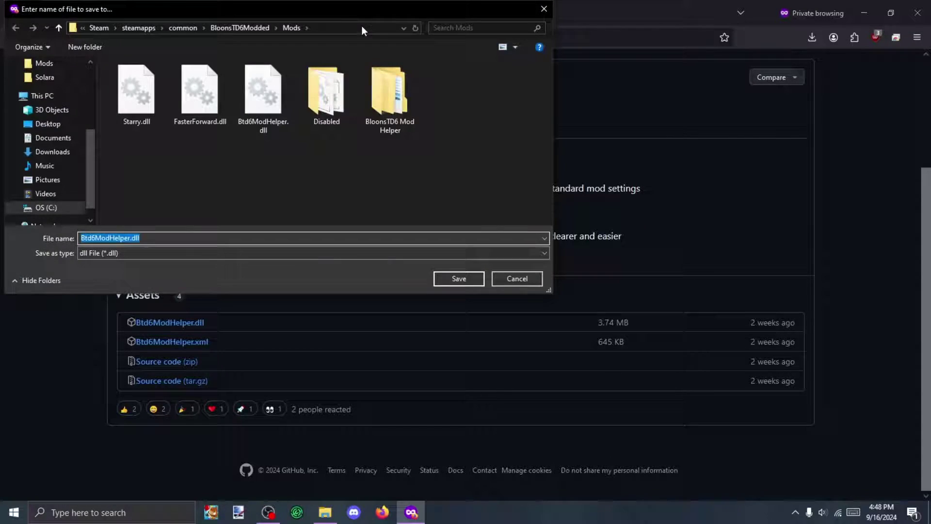
left_click(361, 26)
type("C:\\Program Files (x86)\\Steam\\steamapps\\common\\BloonsTD6 - Copy\\Mods")
key("Return")
left_click(477, 276)
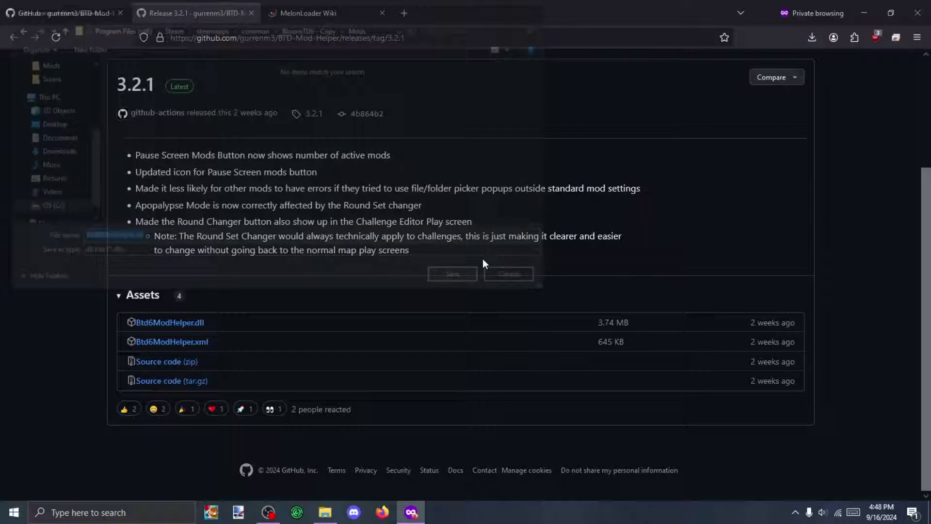
left_click(809, 38)
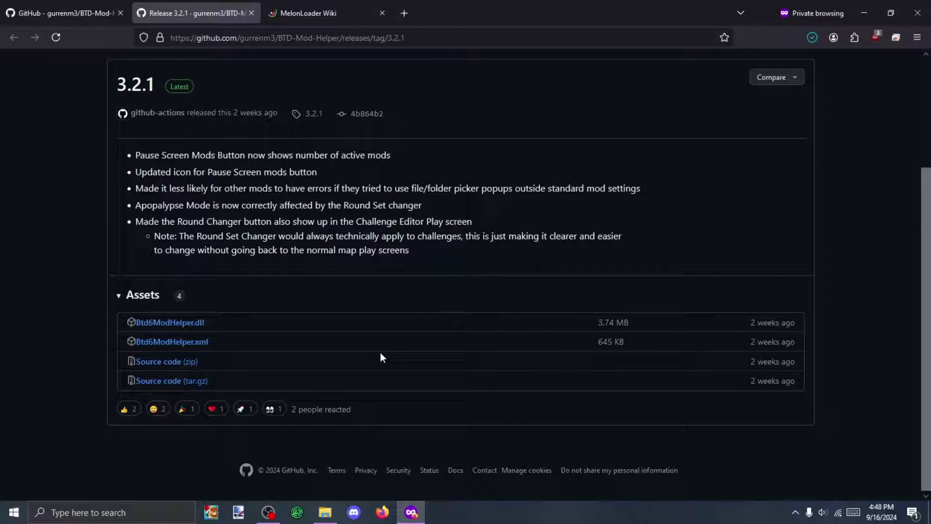
left_click(325, 512)
Launch the game executable in the BloonsTD6 - Copy folder through MelonLoader
left_click(379, 159)
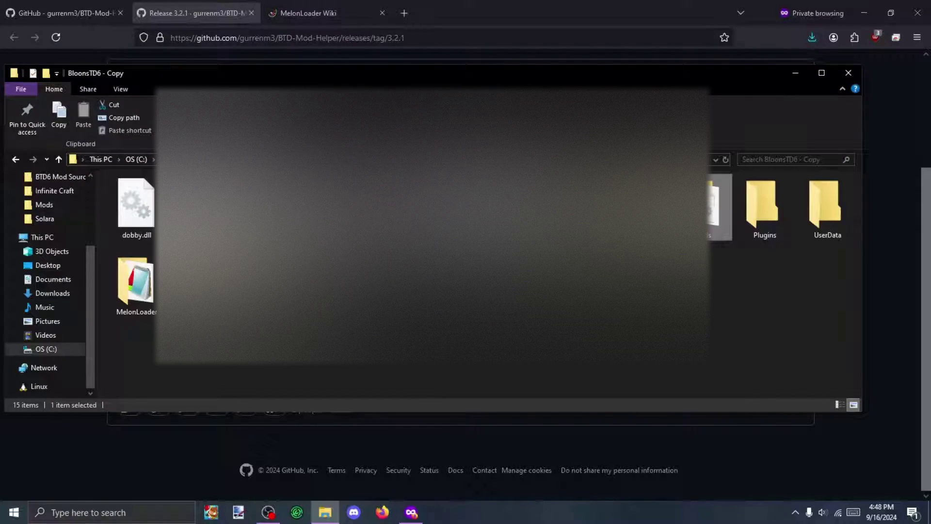
double_click(218, 207)
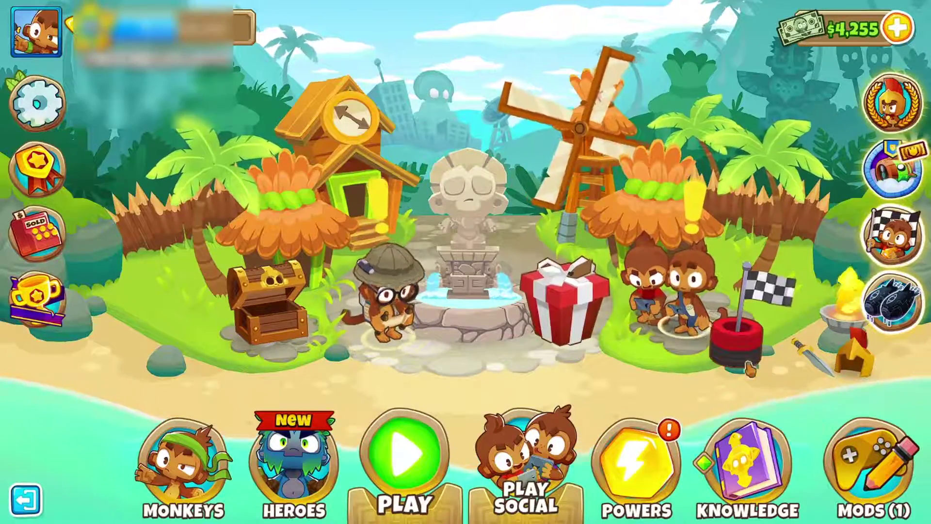
Open the in-game mod browser and sort mods by Popularity
left_click(869, 466)
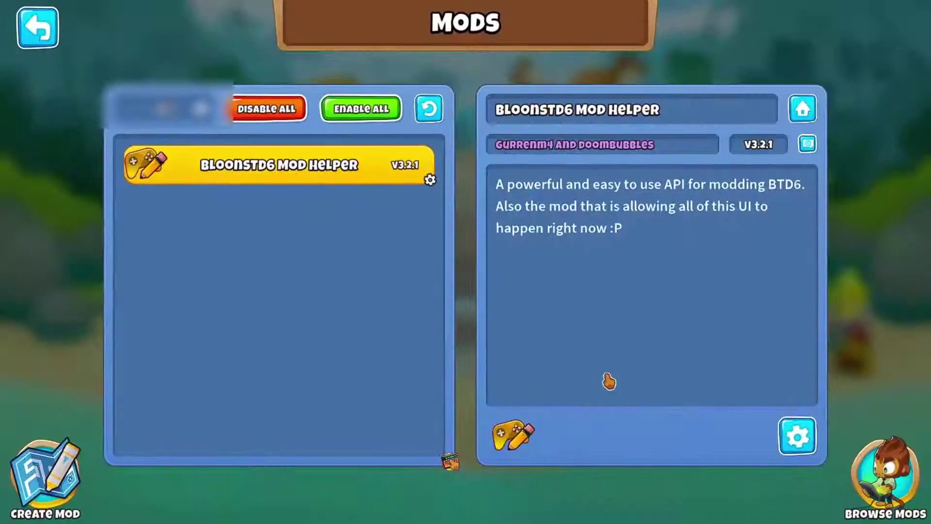
left_click(886, 469)
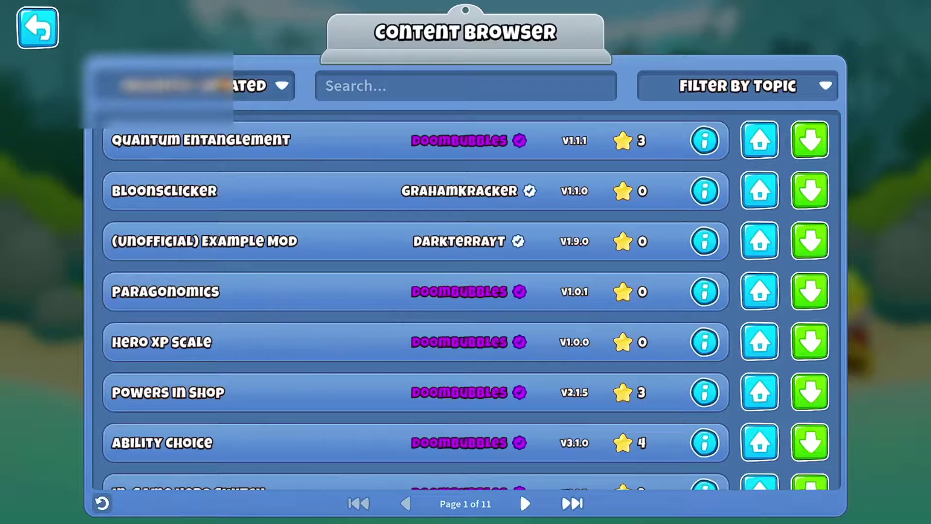
left_click(262, 85)
left_click(204, 146)
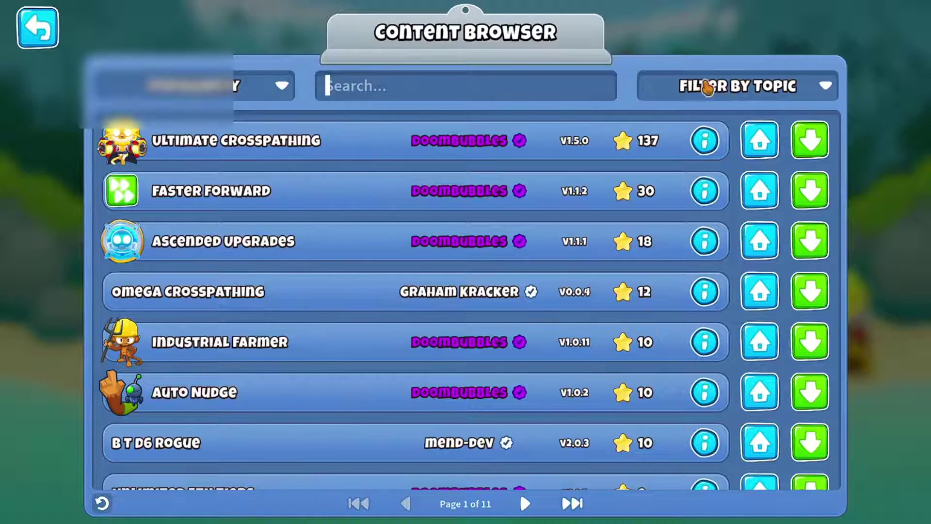
Open and close the topic filter, load another page, then return to Mods
left_click(760, 93)
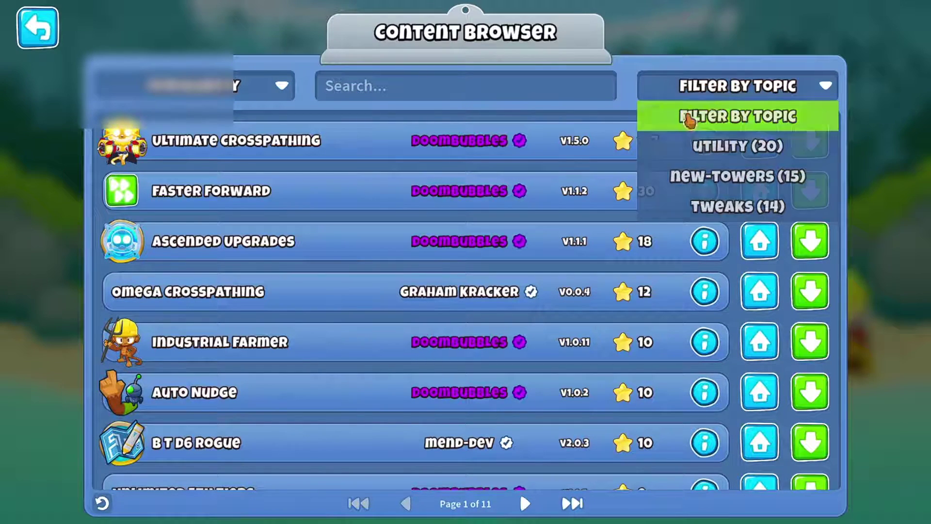
left_click(691, 117)
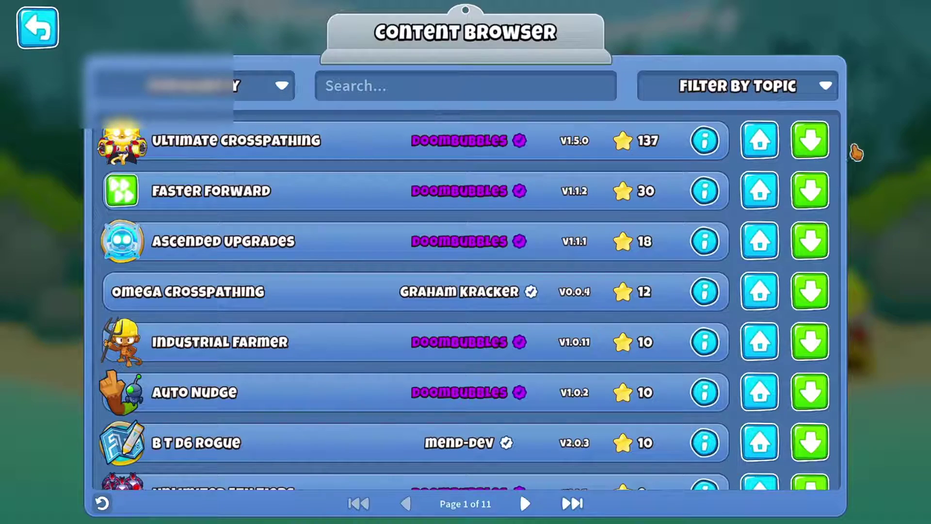
scroll(798, 179, "down", 3)
scroll(727, 254, "down", 3)
scroll(628, 332, "down", 3)
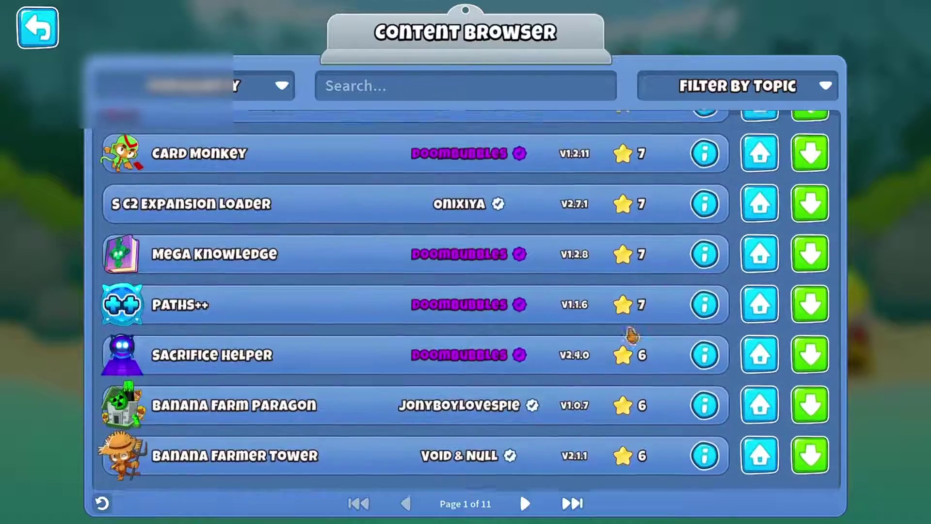
left_click(524, 502)
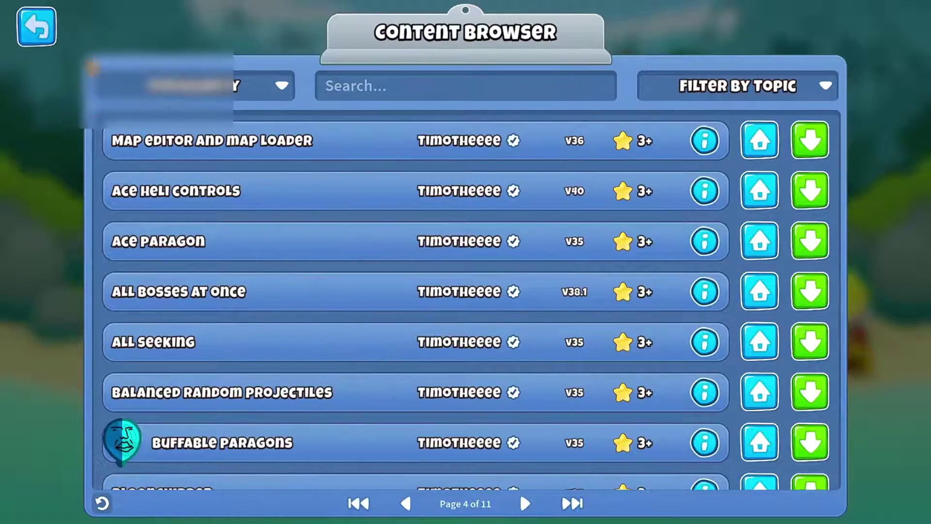
key("Escape")
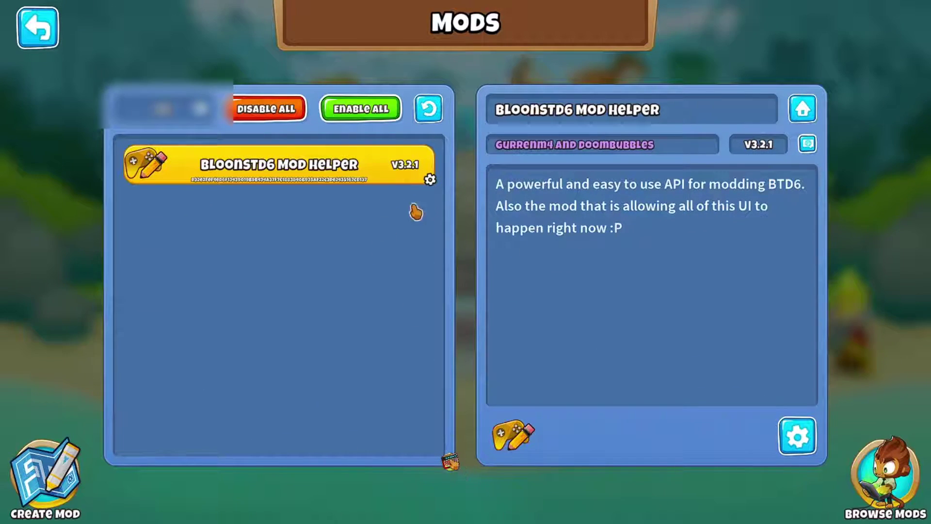
Expand Mod Helper's Mod Browser Settings and Mod Making sections, then back out to the main menu
left_click(431, 180)
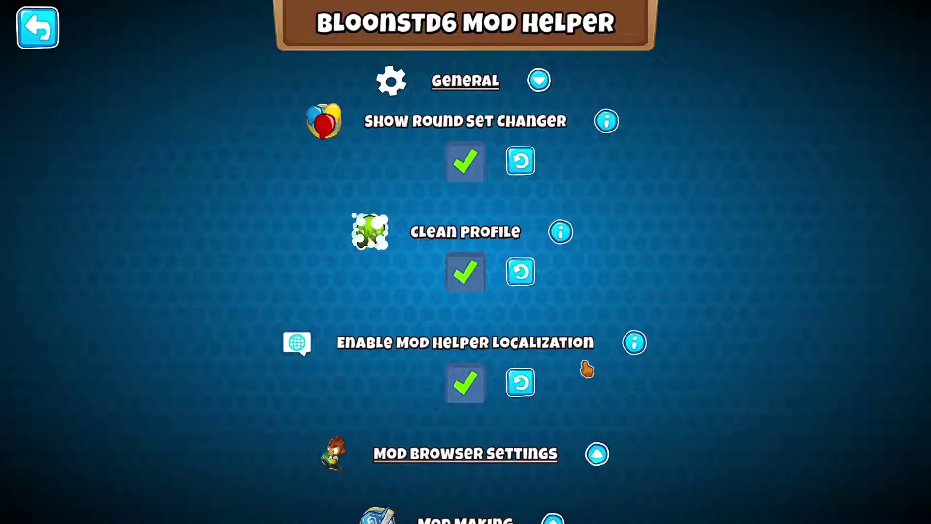
left_click_drag(586, 370, 606, 192)
left_click(597, 371)
left_click_drag(613, 412, 692, 195)
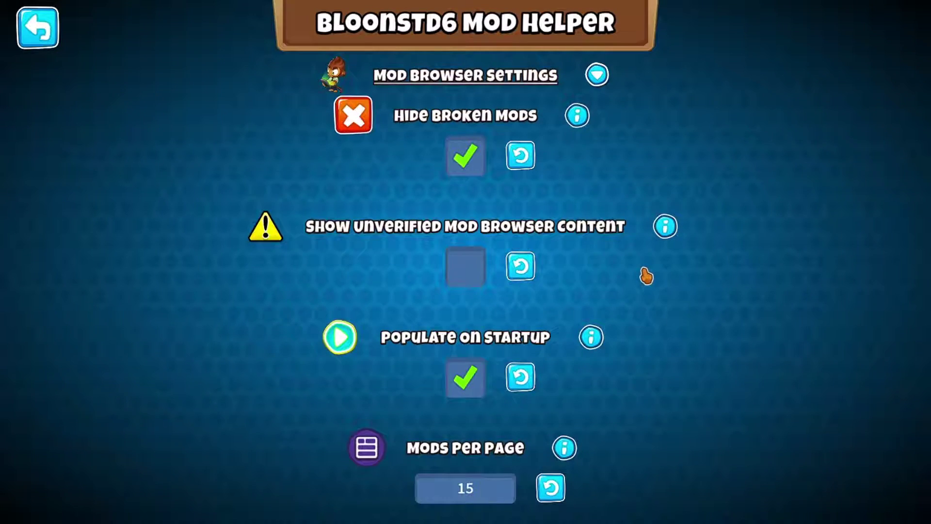
left_click_drag(647, 276, 675, 148)
left_click_drag(631, 424, 655, 194)
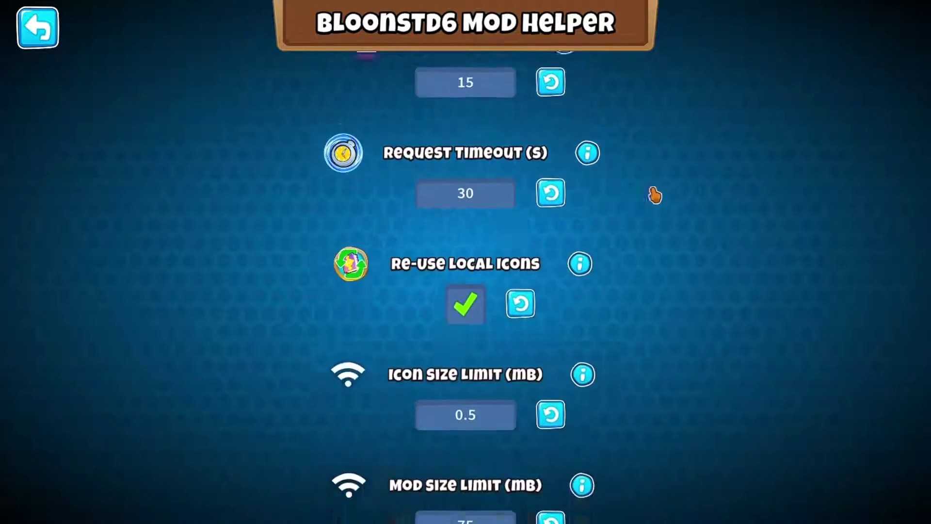
left_click_drag(541, 402, 607, 102)
left_click(551, 443)
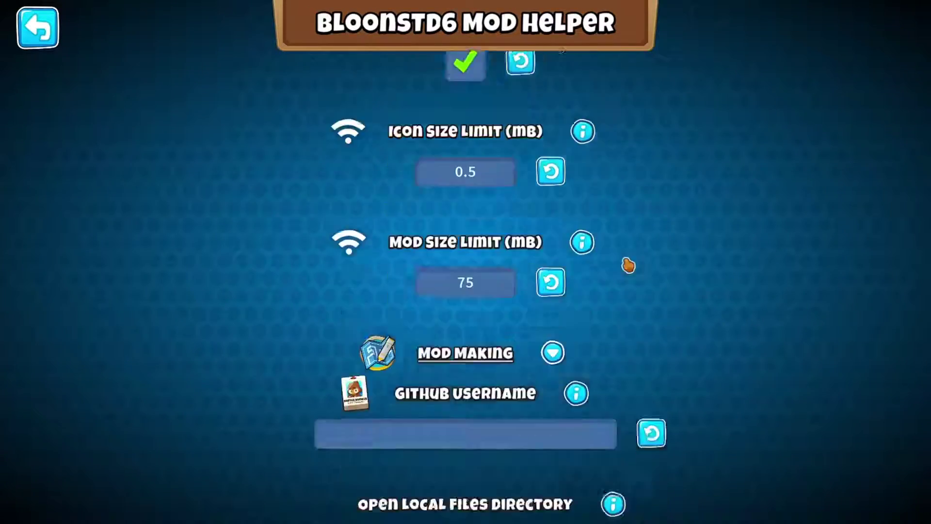
scroll(505, 336, "down", 5)
mouse_move(684, 312)
left_mouse_down()
mouse_move(671, 340)
mouse_move(677, 381)
left_mouse_up()
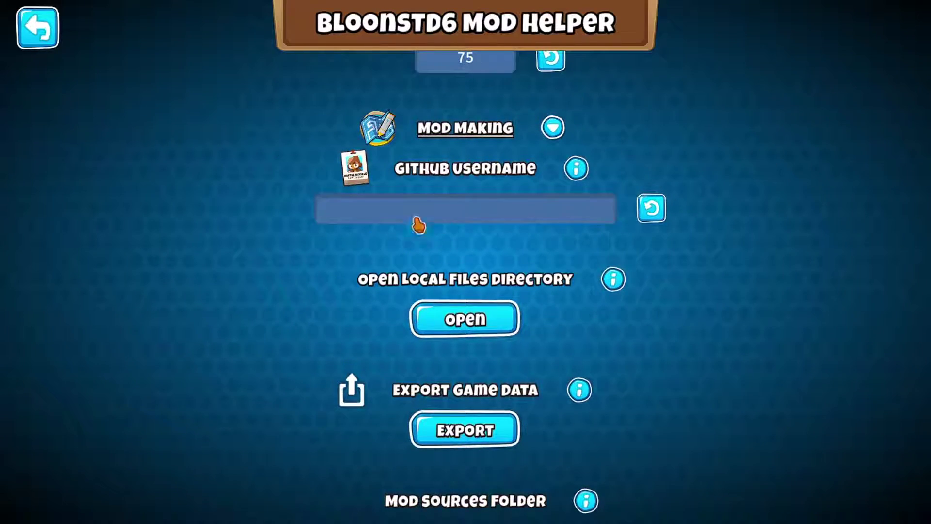
left_click_drag(799, 199, 733, 441)
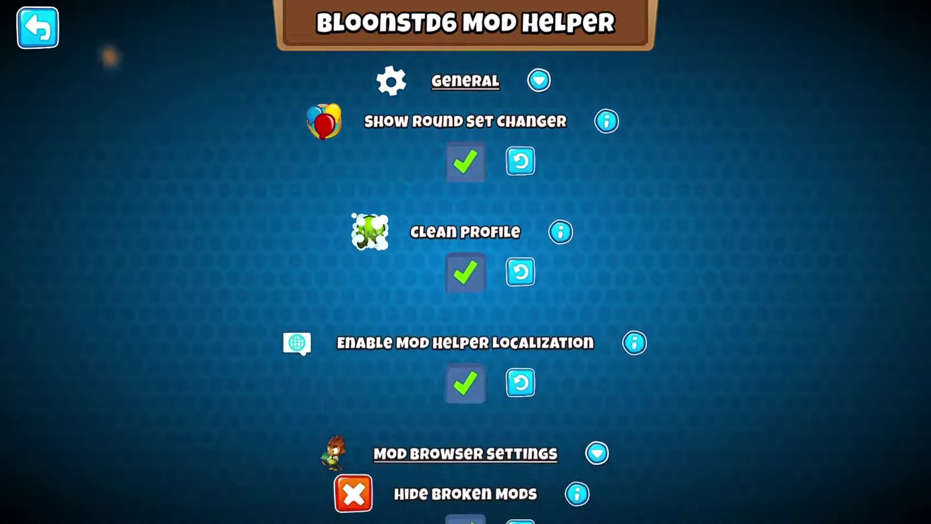
left_click(37, 28)
key("Escape")
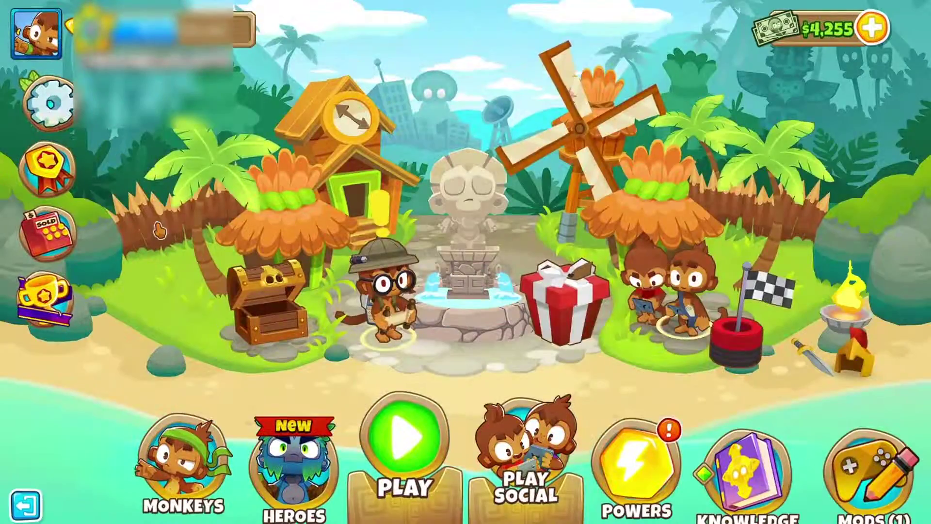